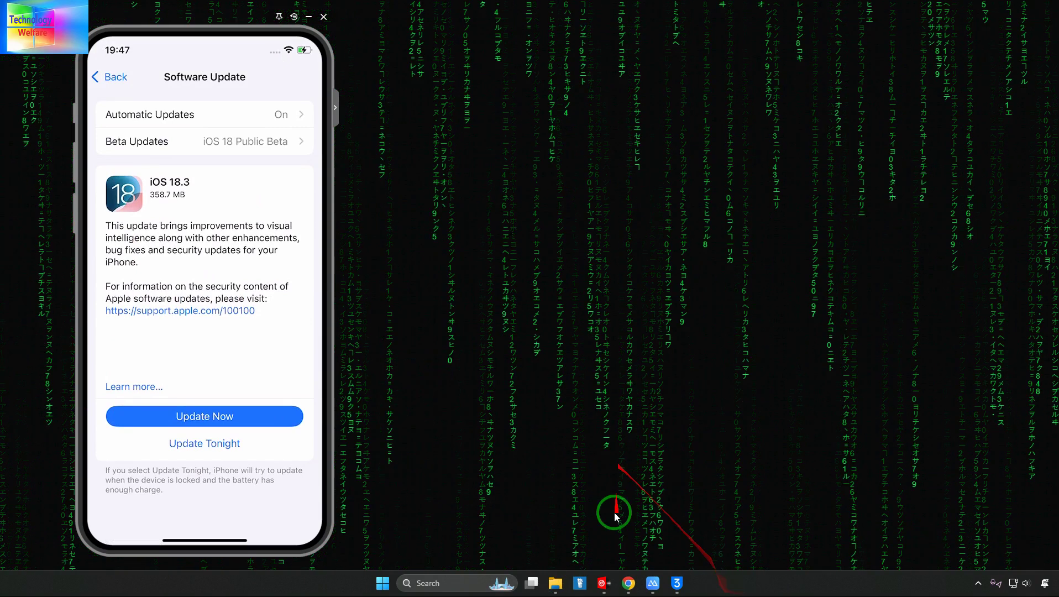
Step: Raise 3uTools beside the mirrored iPhone 12 and show its Smart Flash firmware list
left_click(676, 583)
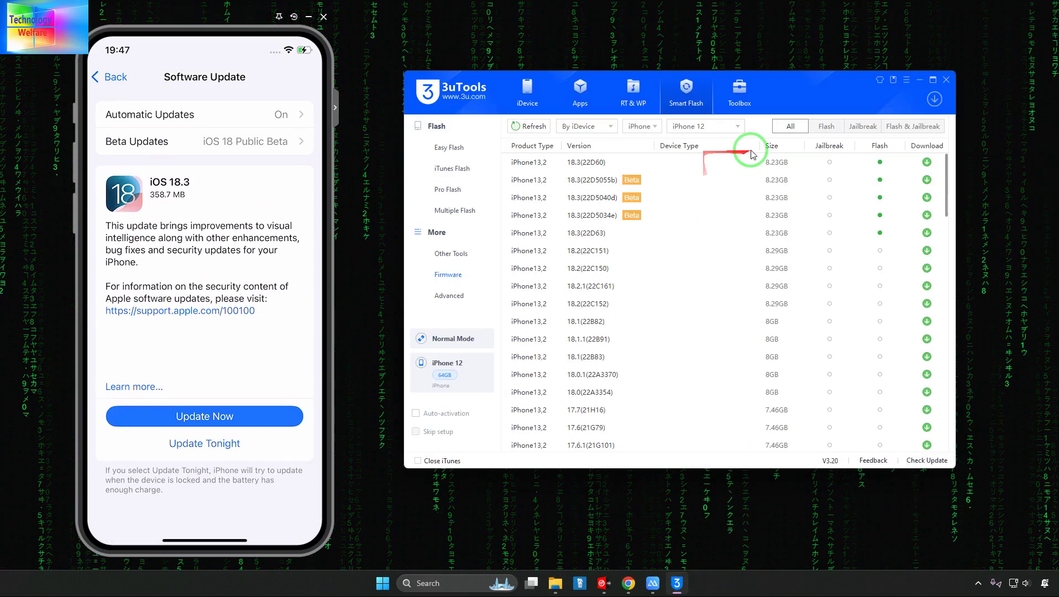
left_click_drag(866, 92, 858, 52)
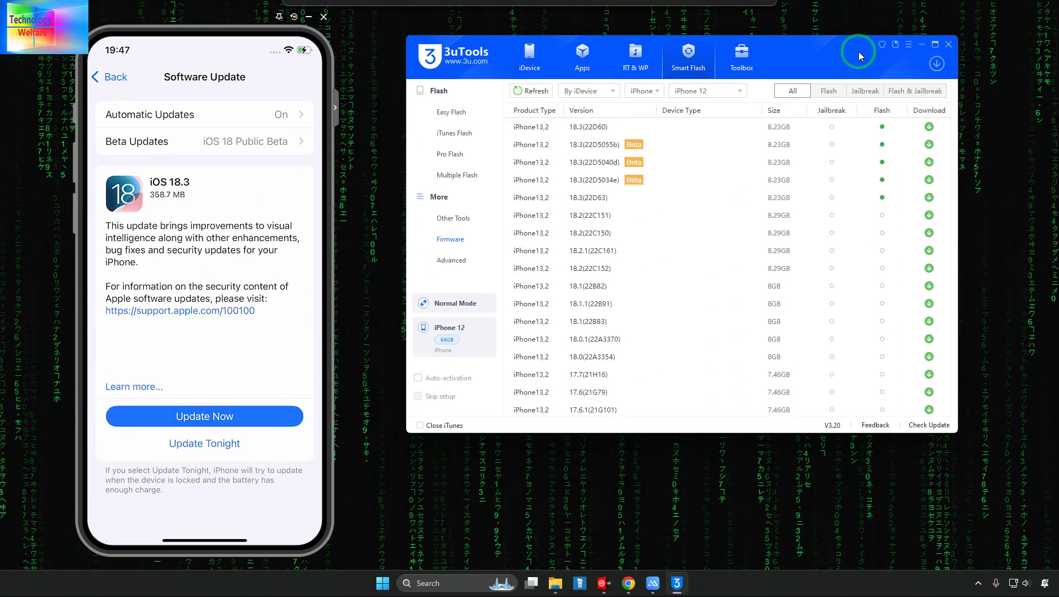
left_click(550, 47)
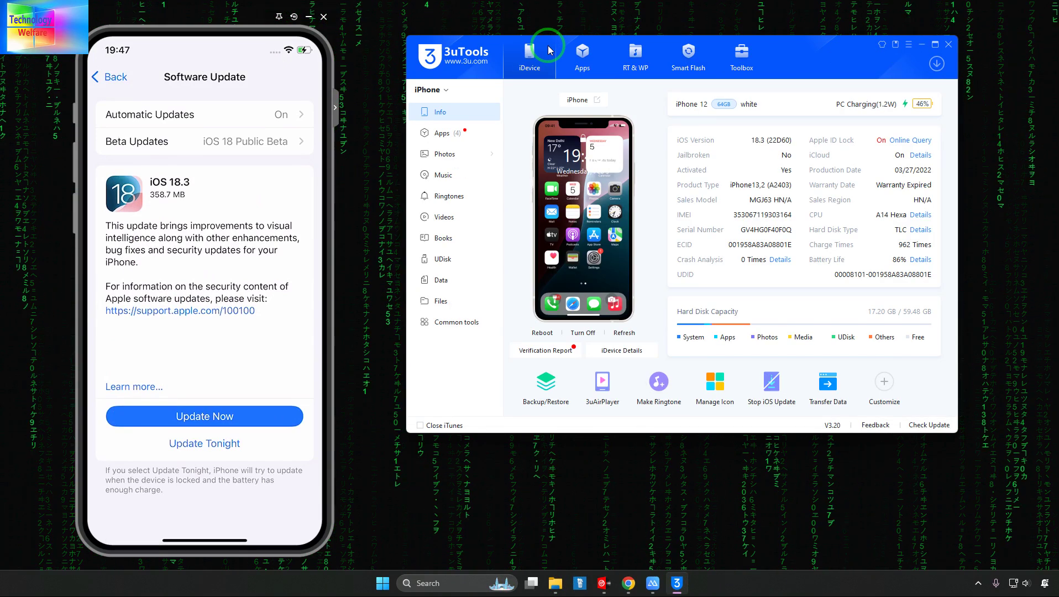
left_click(686, 55)
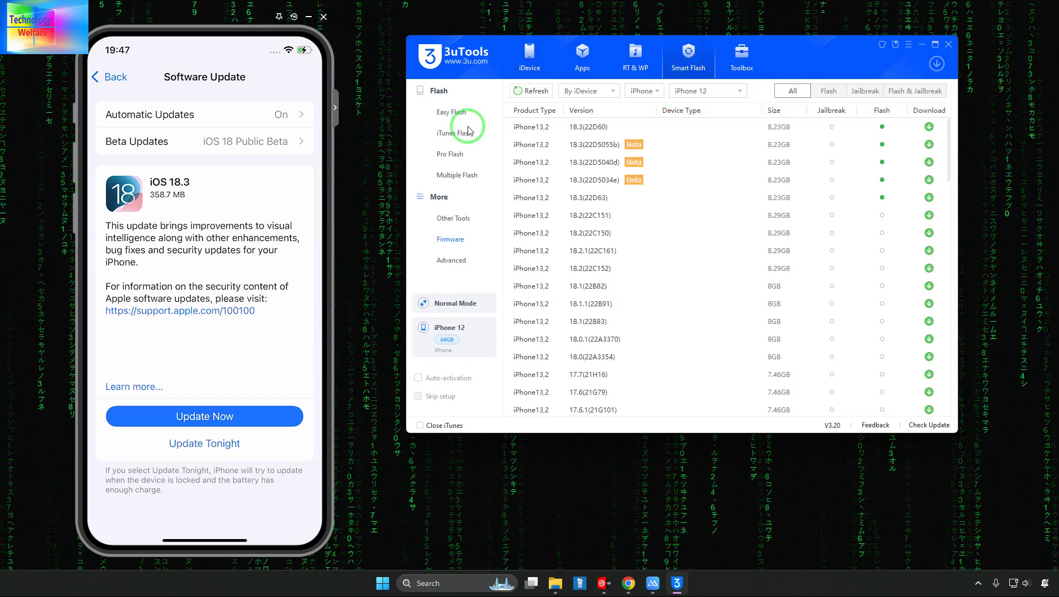
Step: Open Easy Flash and refresh its firmware choices, refreshing the desktop while it loads
left_click(442, 110)
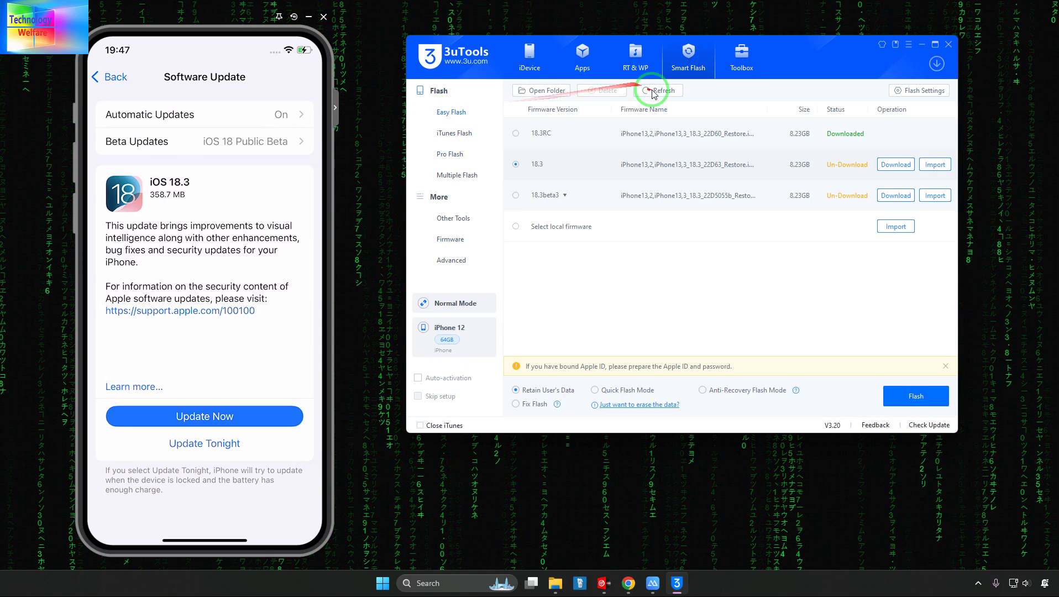
left_click(669, 95)
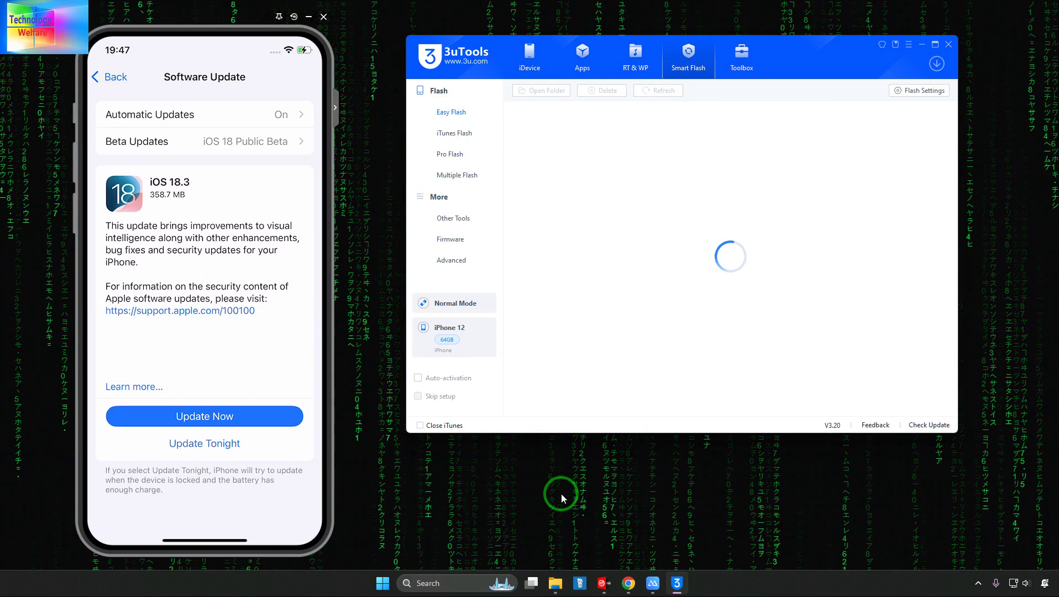
right_click(625, 548)
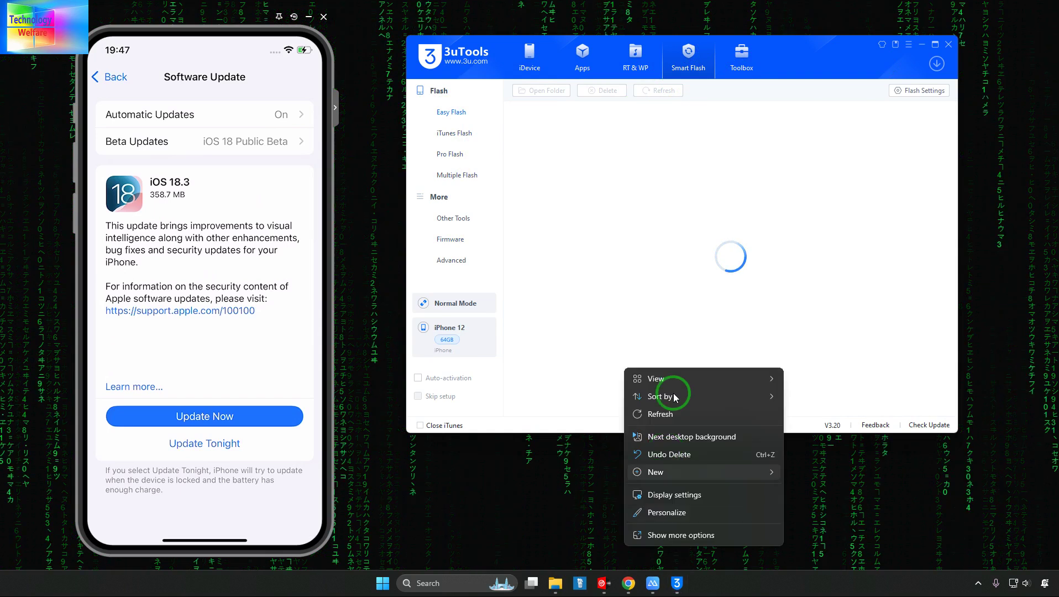
left_click(660, 415)
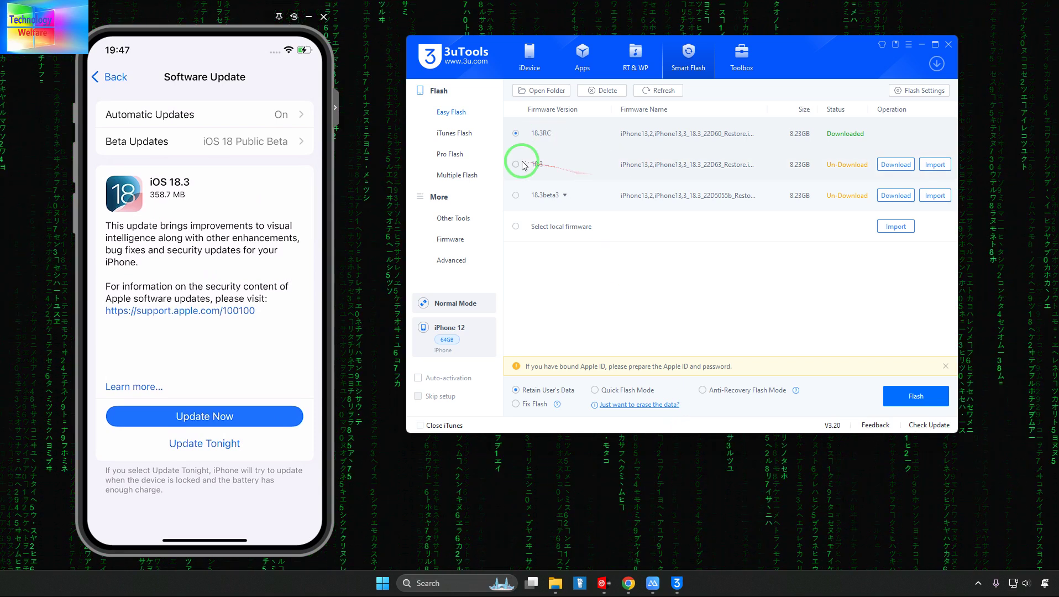
Step: Select 18.3beta3, keep Retain User's Data as flash mode, then open the full Firmware catalogue
left_click(564, 197)
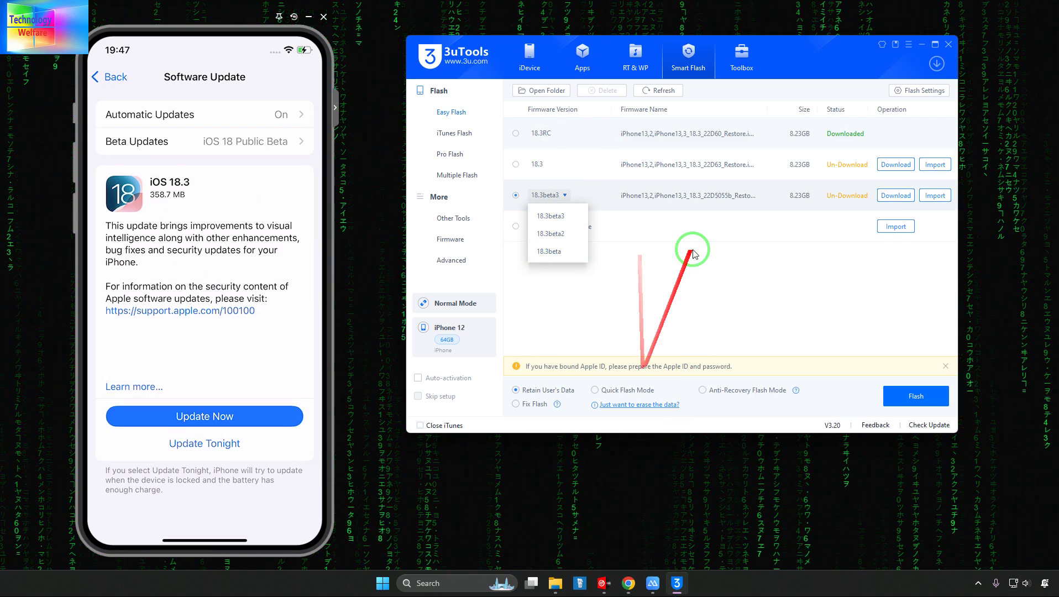
left_click(713, 310)
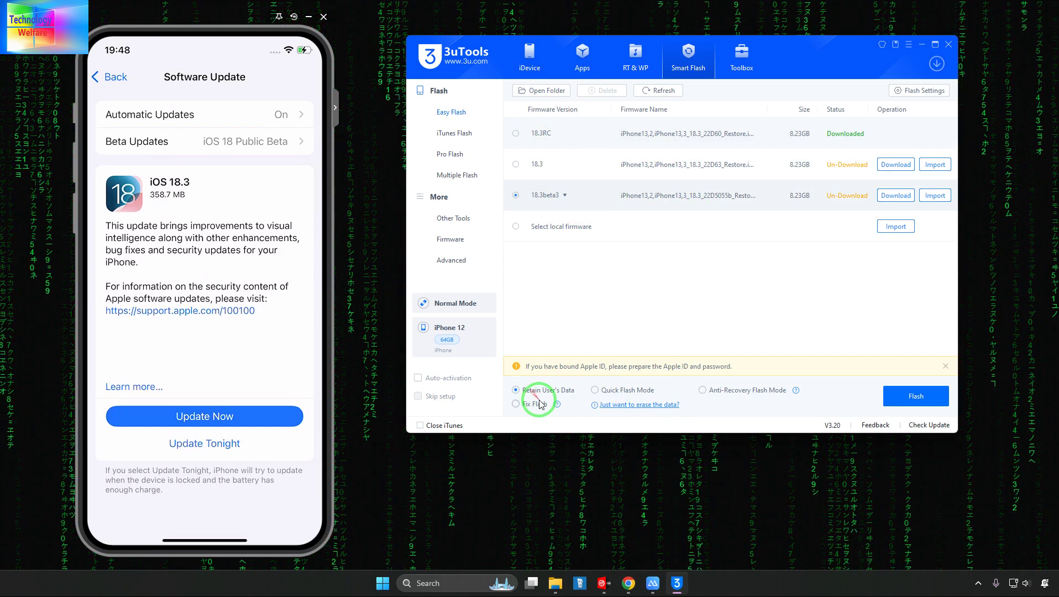
mouse_move(541, 405)
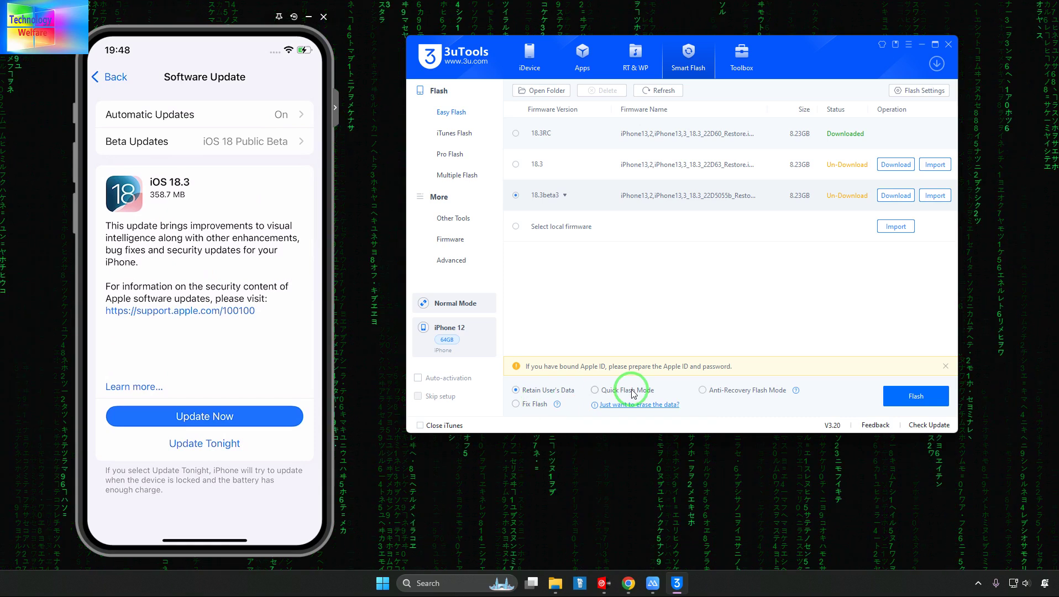
mouse_move(632, 394)
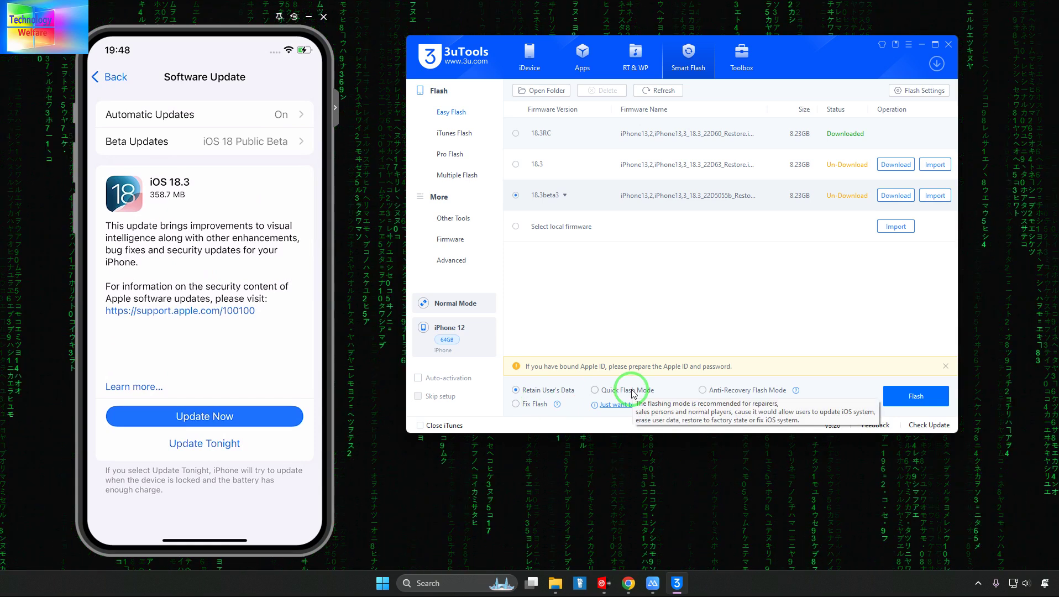
mouse_move(780, 396)
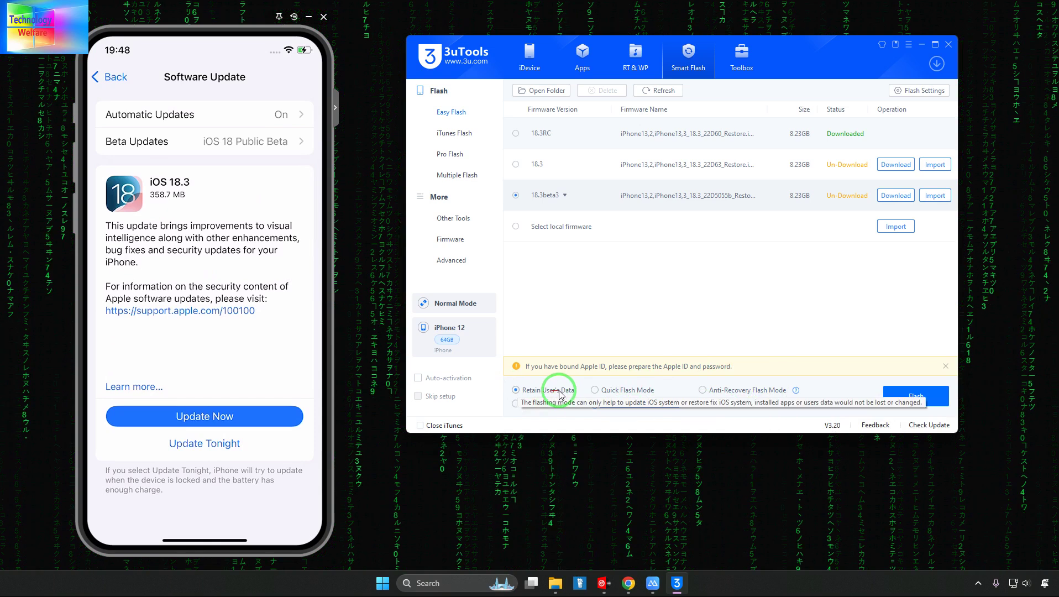
left_click(458, 239)
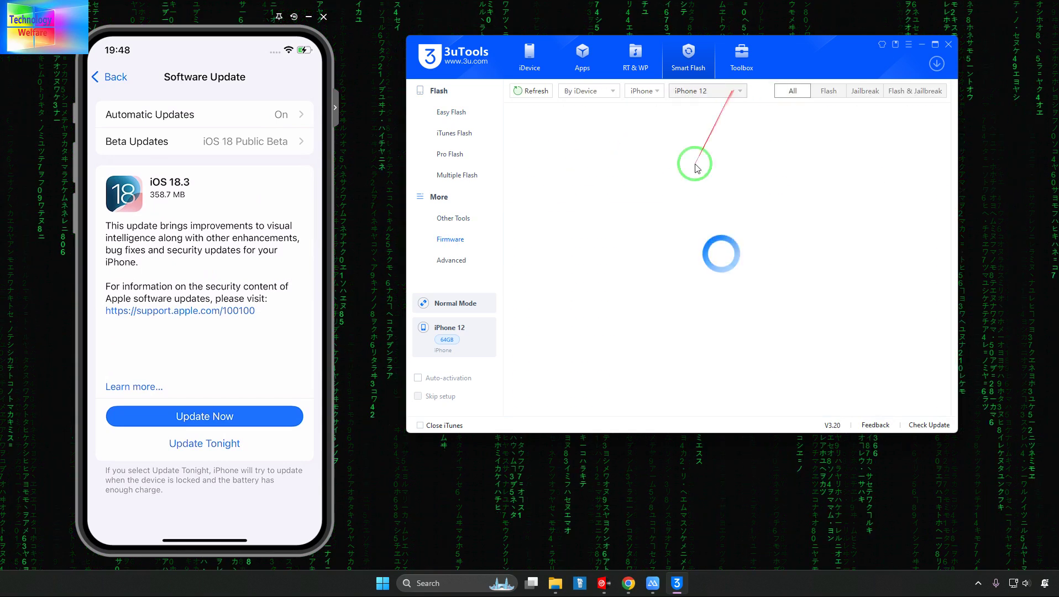
Step: Refresh the iPhone 12 firmware catalogue and download the 18.0.1 (22A3370) build
left_click(527, 94)
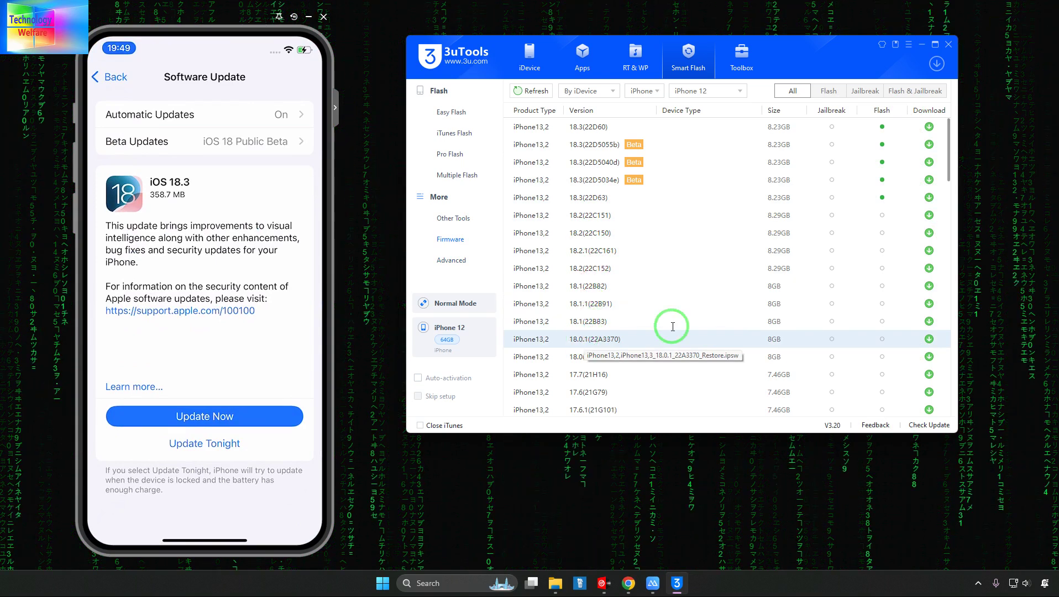
left_click(928, 340)
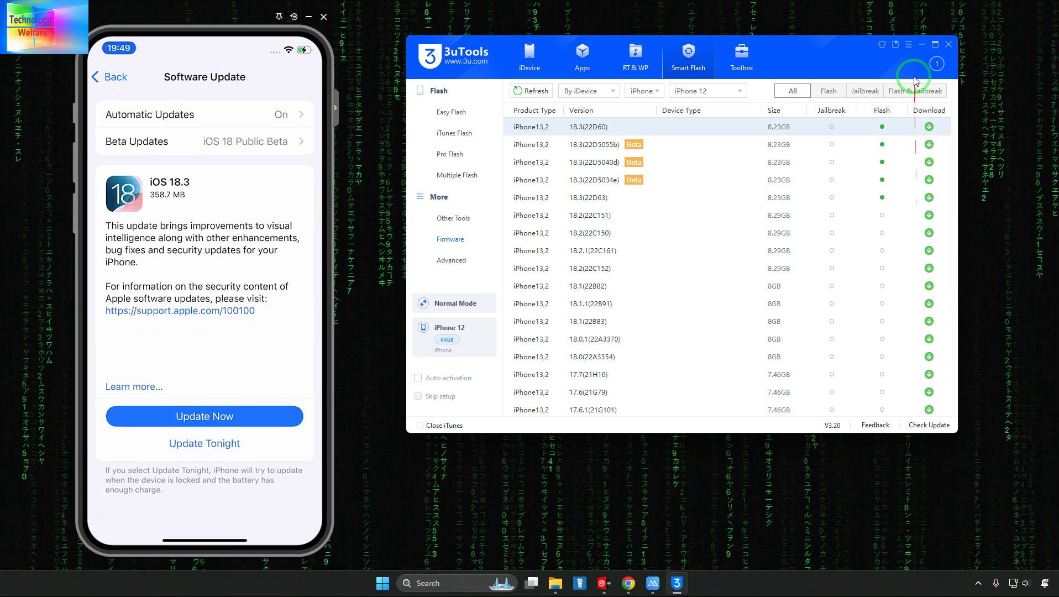
Step: Check the 8.00 GB download in the download manager, then return to Easy Flash
left_click(934, 71)
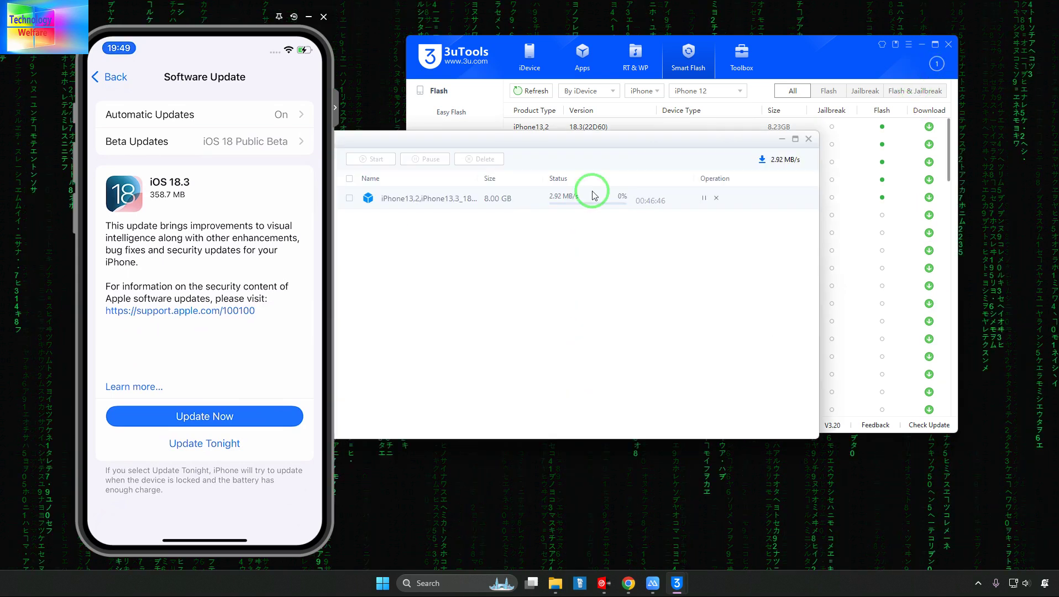
left_click_drag(587, 138, 770, 229)
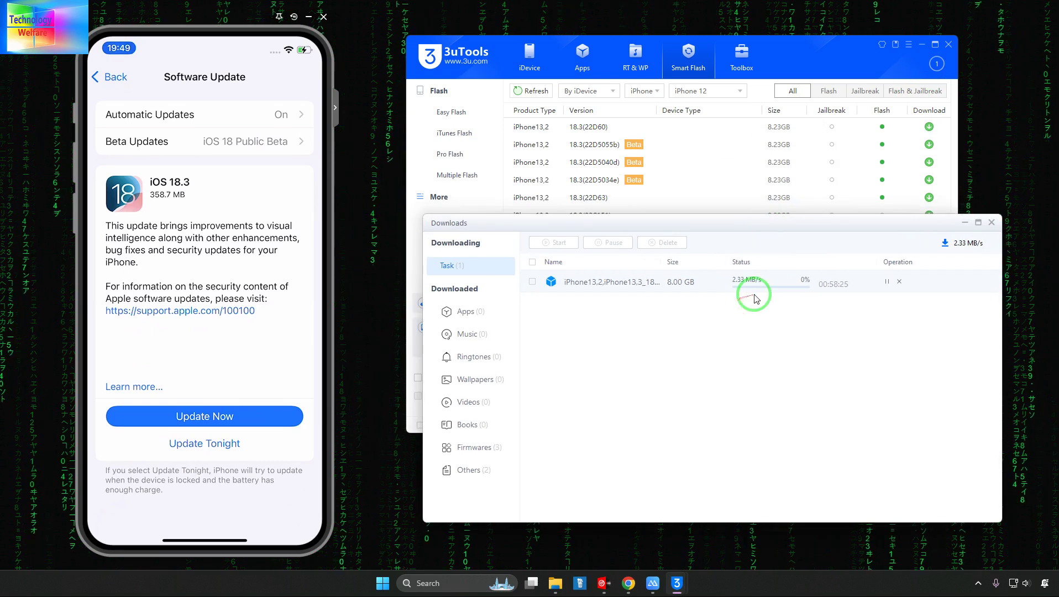
left_click(532, 59)
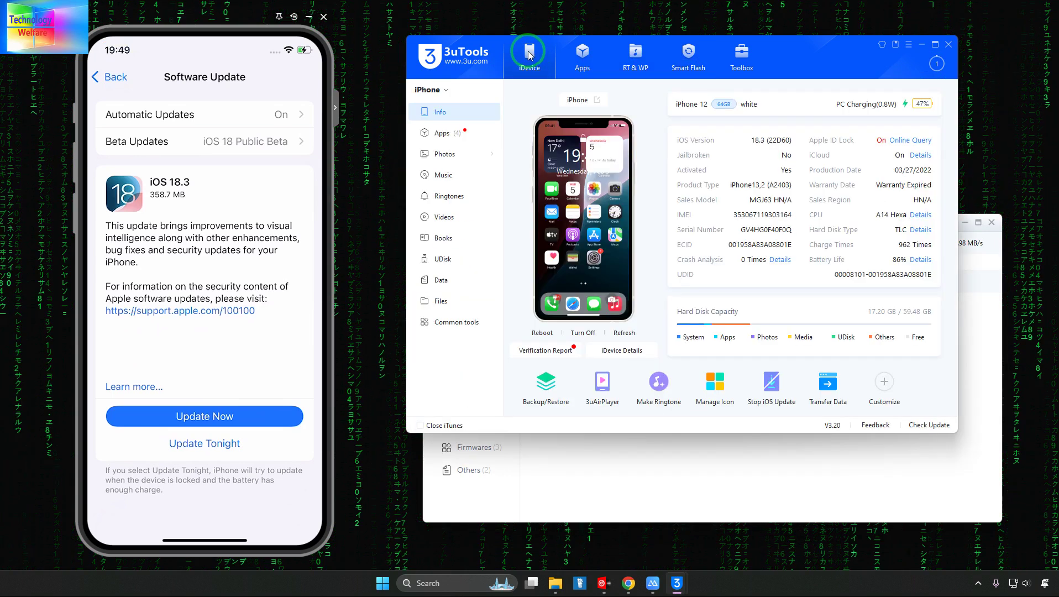
left_click(688, 53)
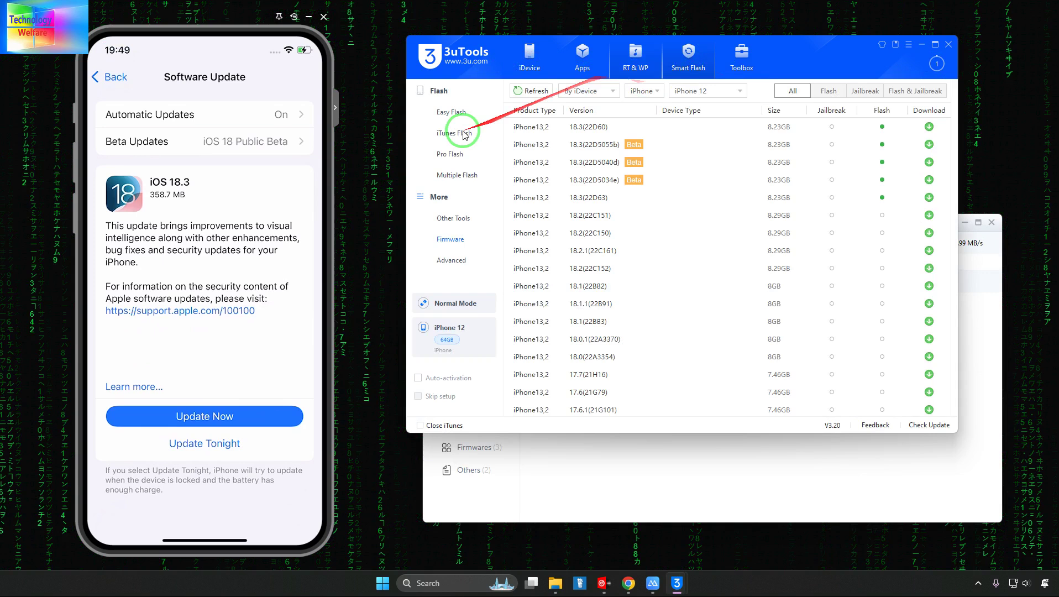
left_click(441, 116)
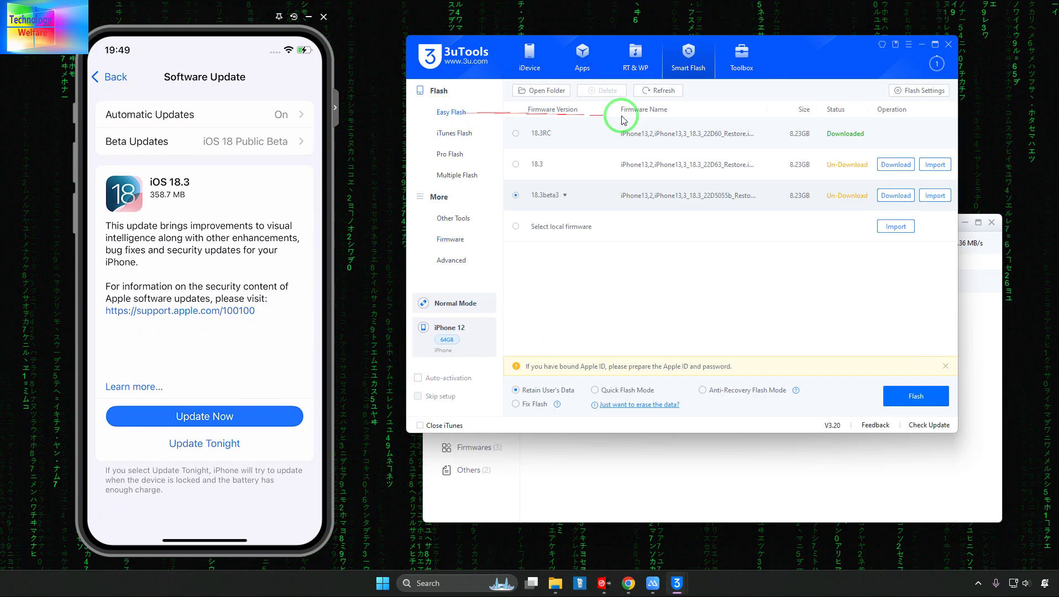
Step: Browse Downloads for a local firmware file, cancel, then list the three downloaded Firmwares
left_click(895, 226)
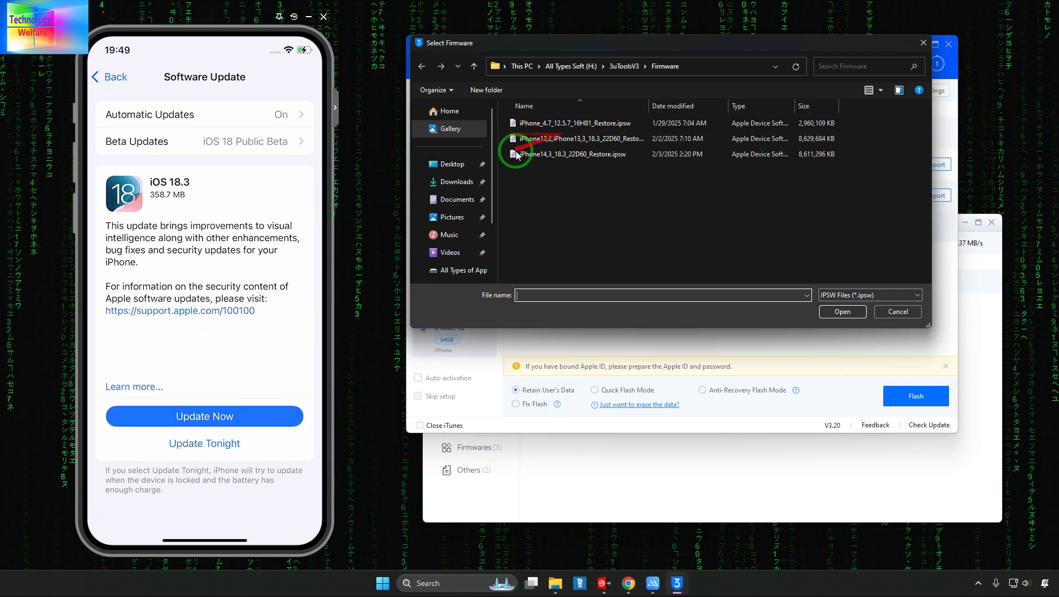
left_click(449, 182)
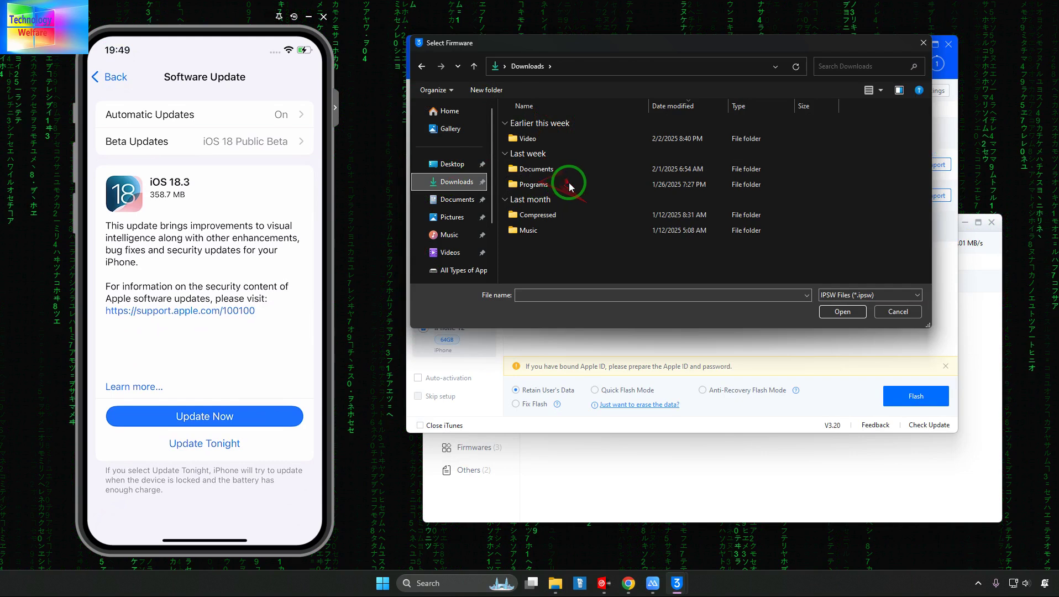
left_click(923, 43)
left_click(936, 66)
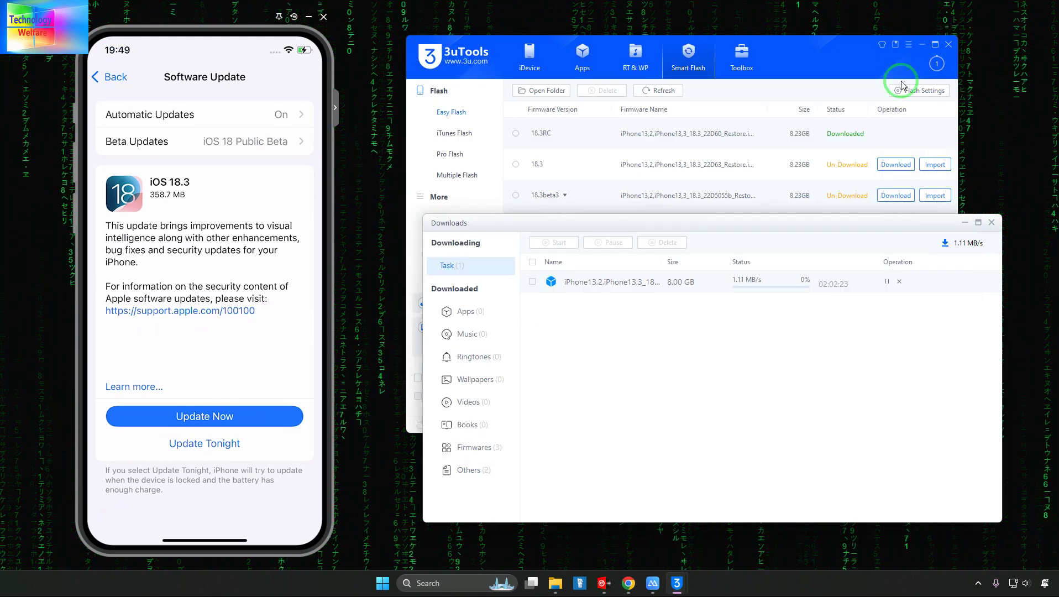
left_click(485, 451)
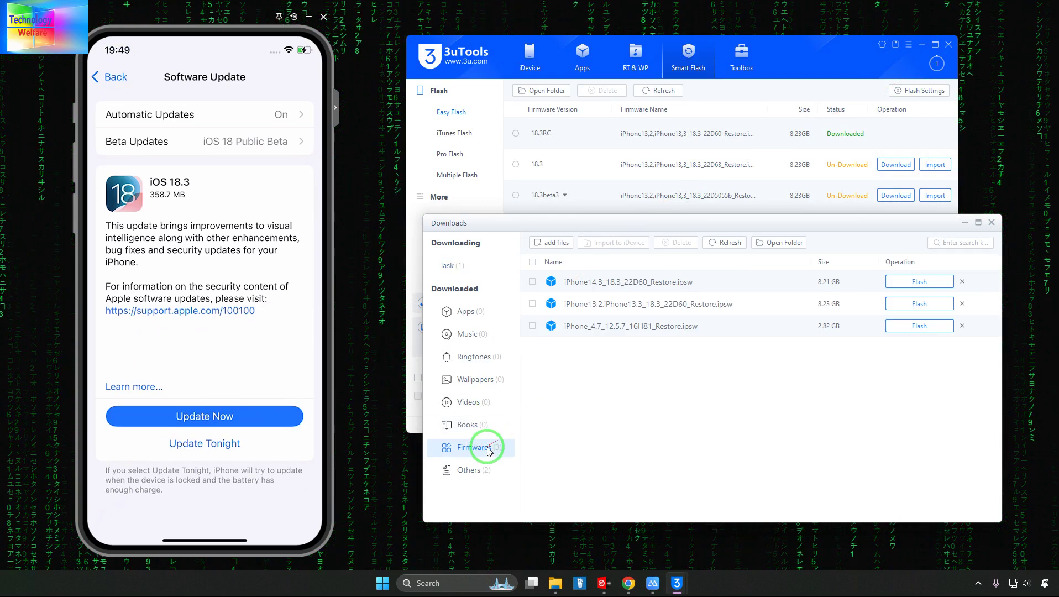
Step: Open the 3uToolsV3 Firmware folder in File Explorer and select the partial TMP file
left_click(763, 242)
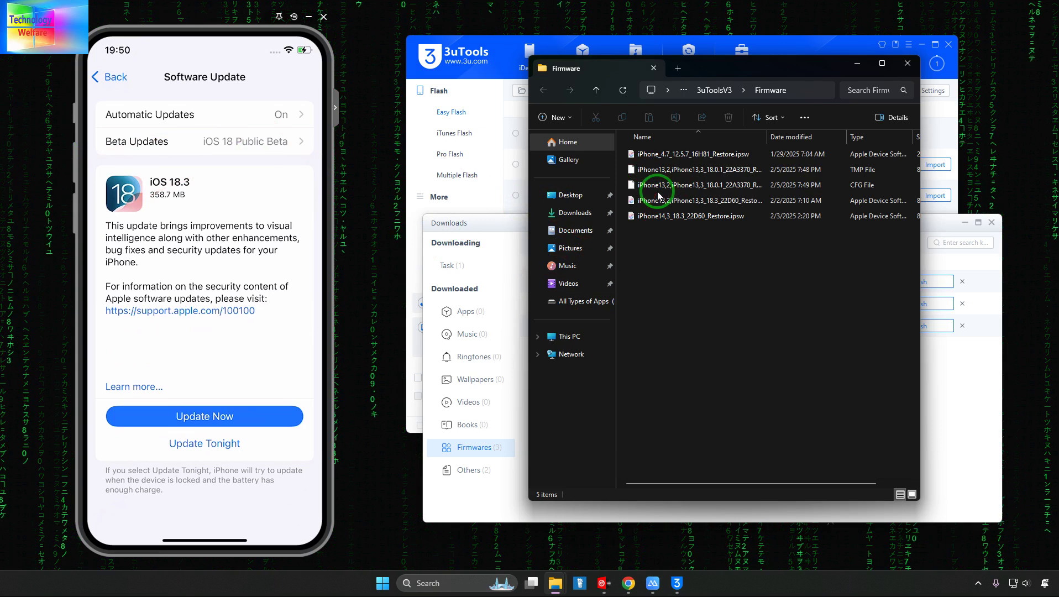
left_click(657, 169)
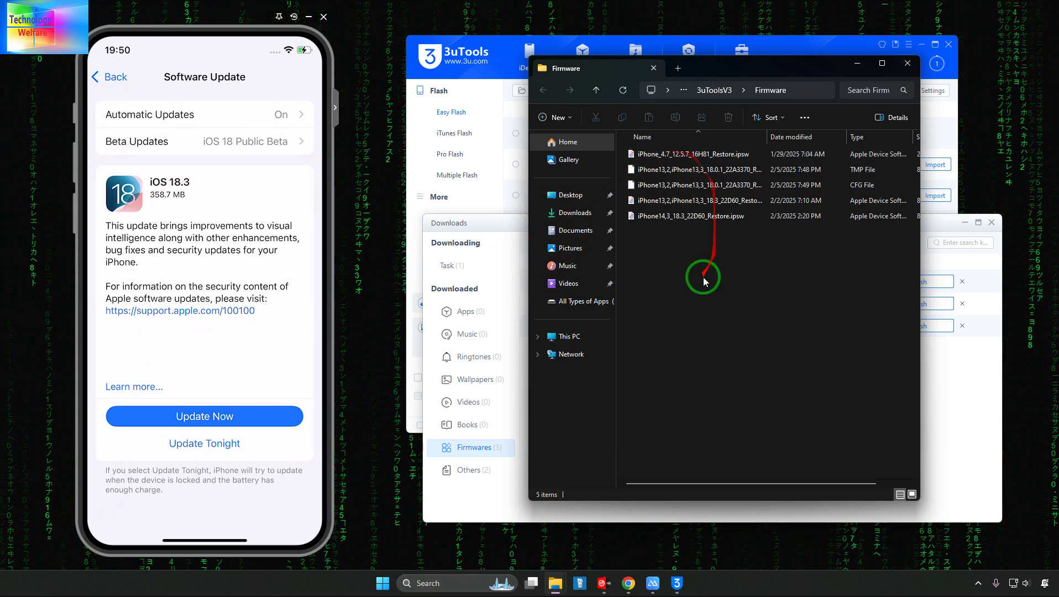
Step: Inspect the 18.0.1 CFG, 12.5.7 restore and 8 GB TMP files, then go to Desktop
left_click(683, 189)
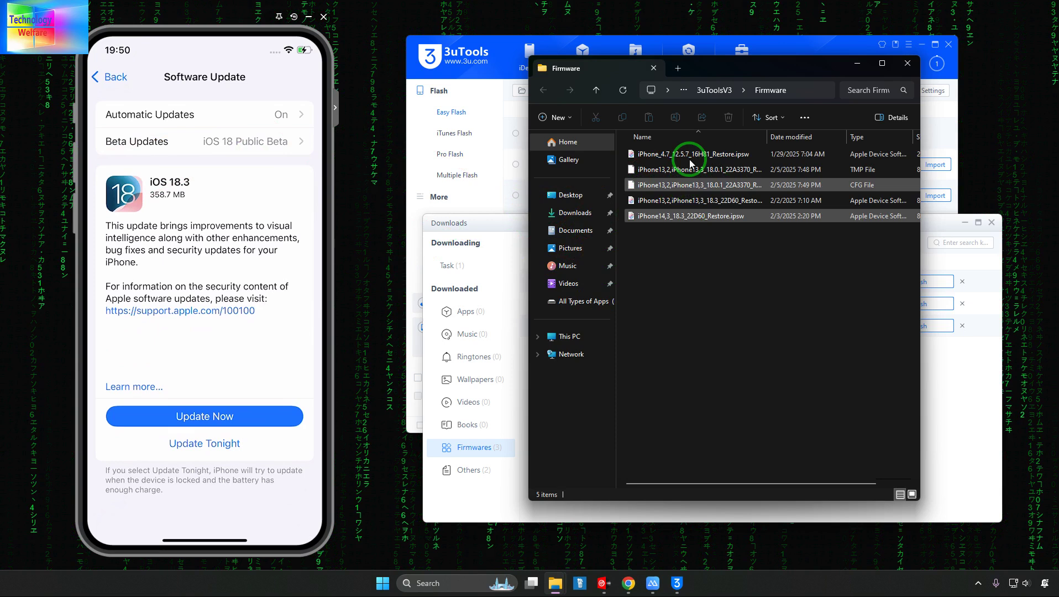
left_click(679, 155)
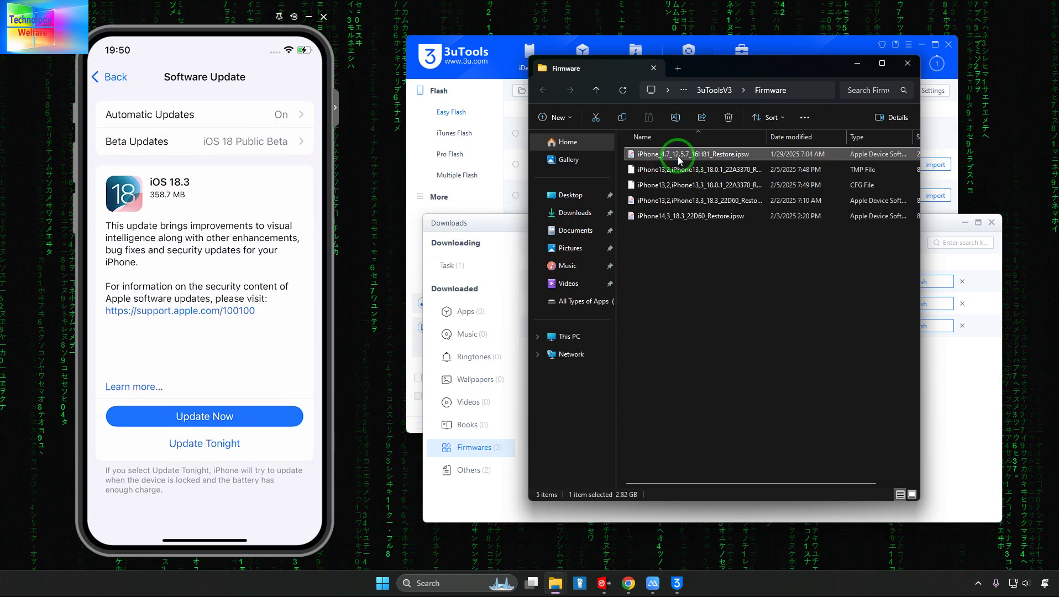
right_click(679, 158)
left_click(507, 83)
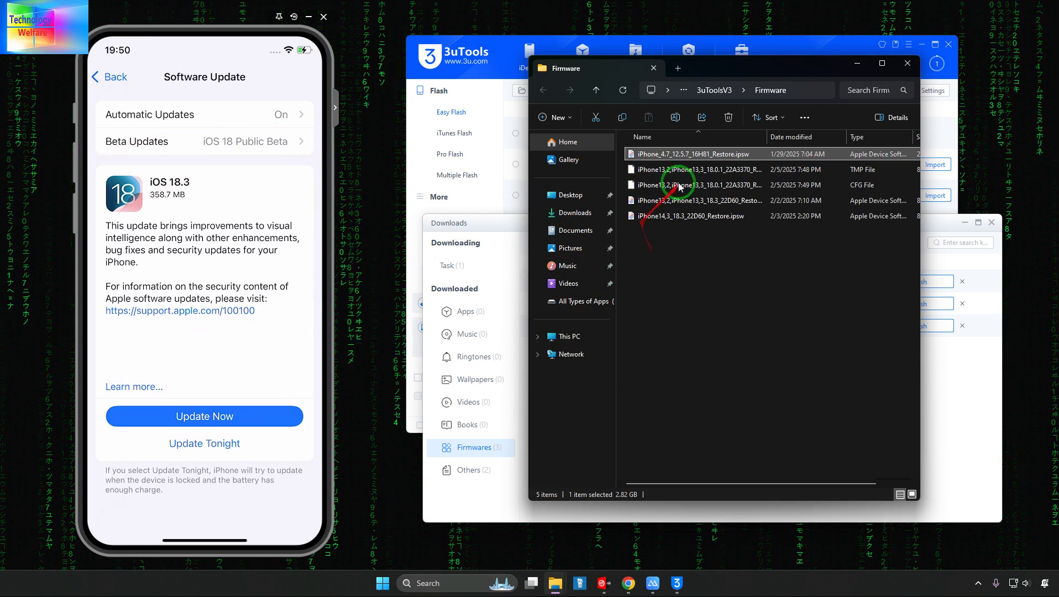
left_click(699, 171)
right_click(700, 175)
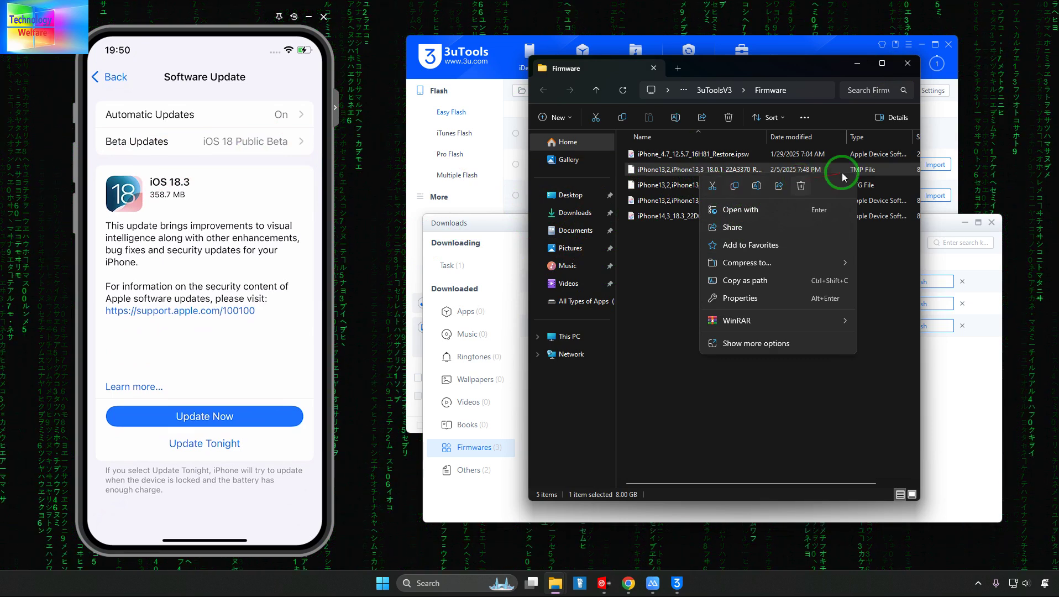
left_click(663, 33)
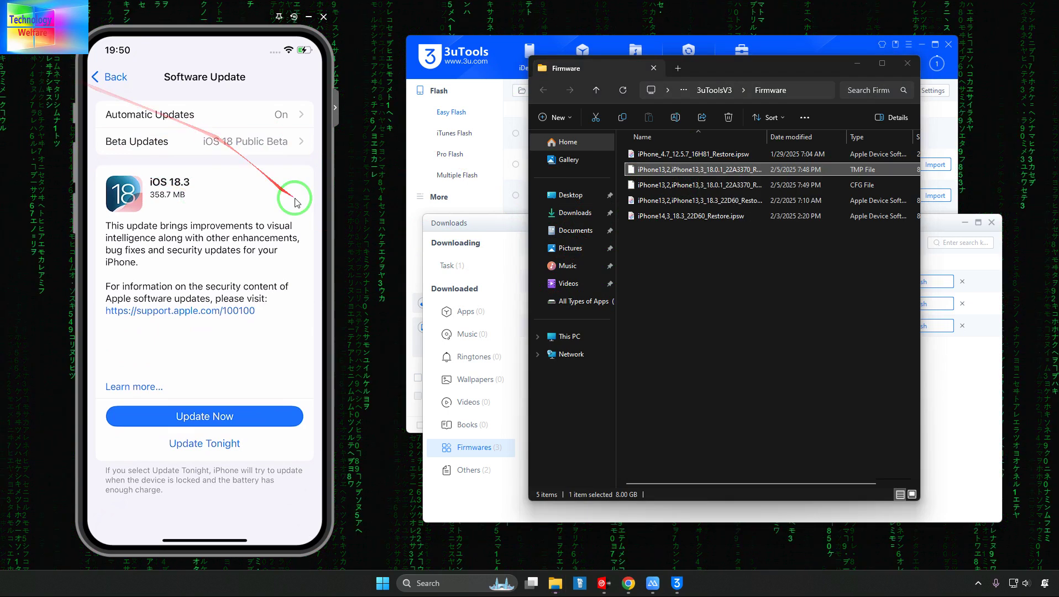
left_click(591, 194)
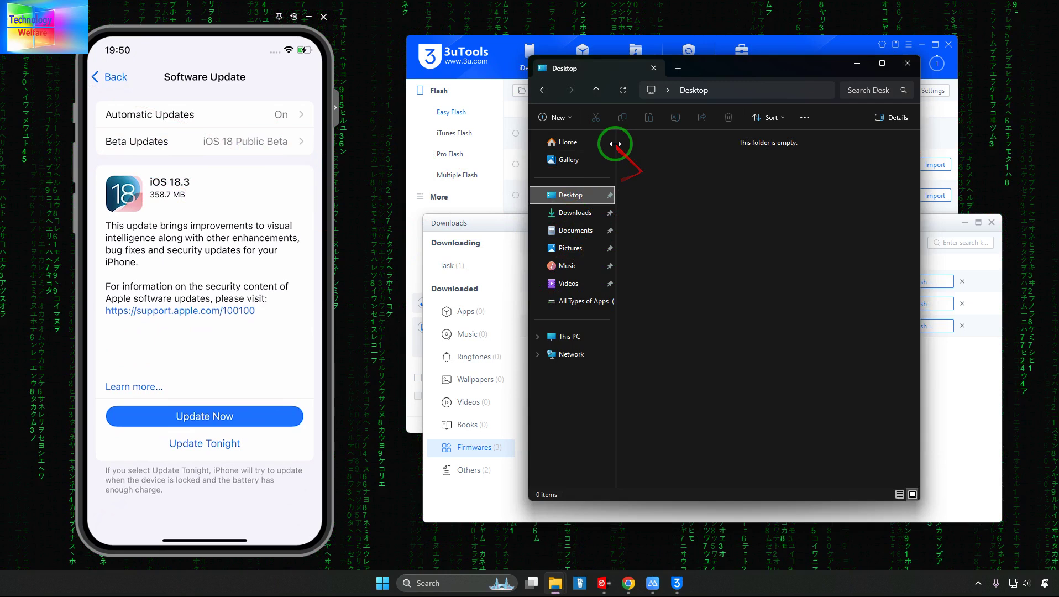
Step: Close File Explorer and reposition the Downloads window to uncover the flash panel
left_click(912, 64)
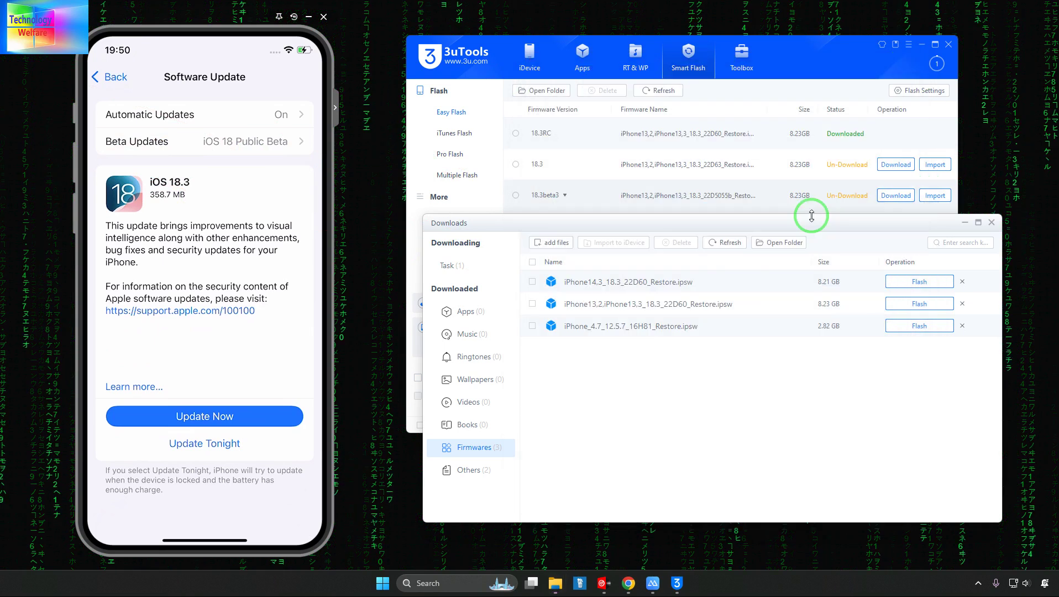
left_click_drag(897, 223, 898, 264)
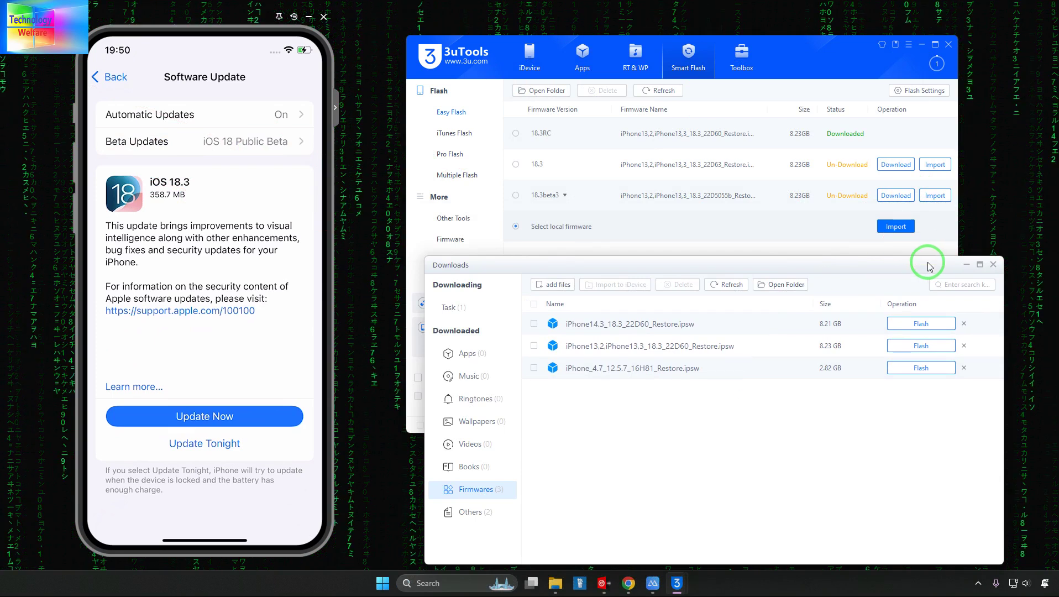
left_click_drag(927, 262, 822, 470)
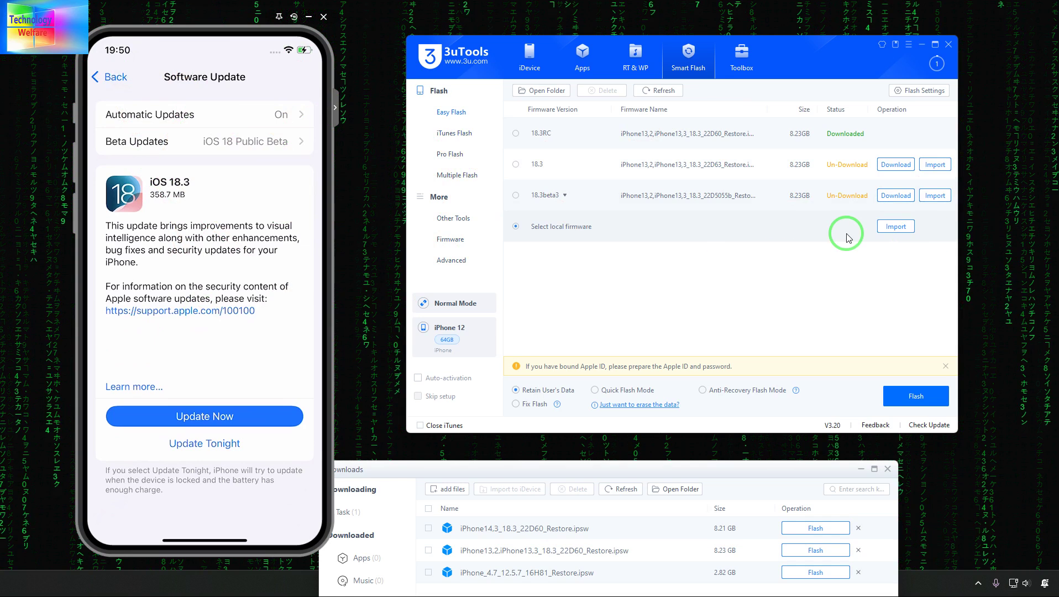
left_click(895, 227)
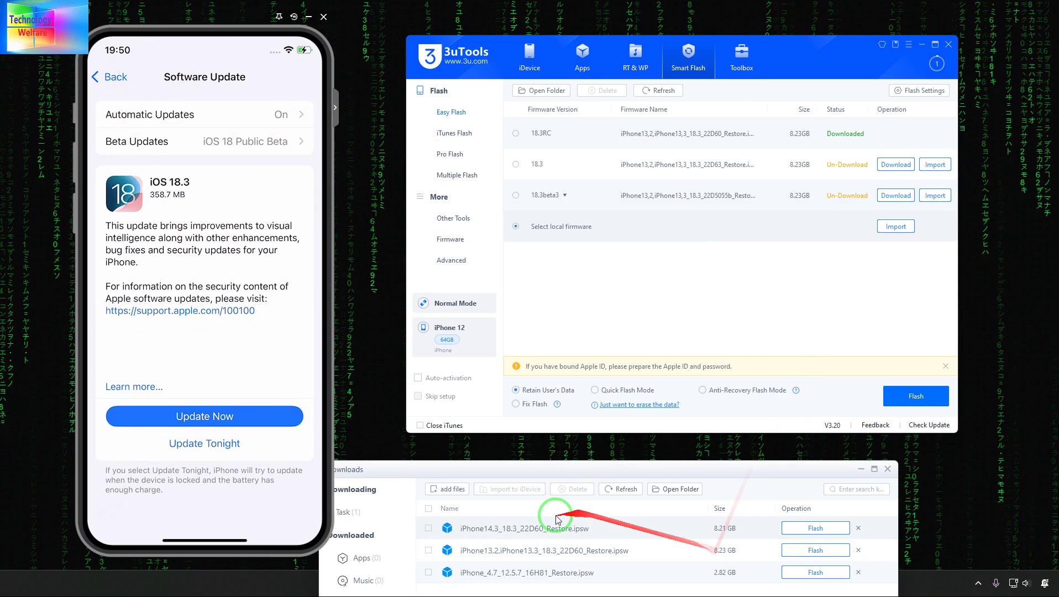
left_click_drag(581, 468, 582, 469)
left_click_drag(803, 343, 583, 226)
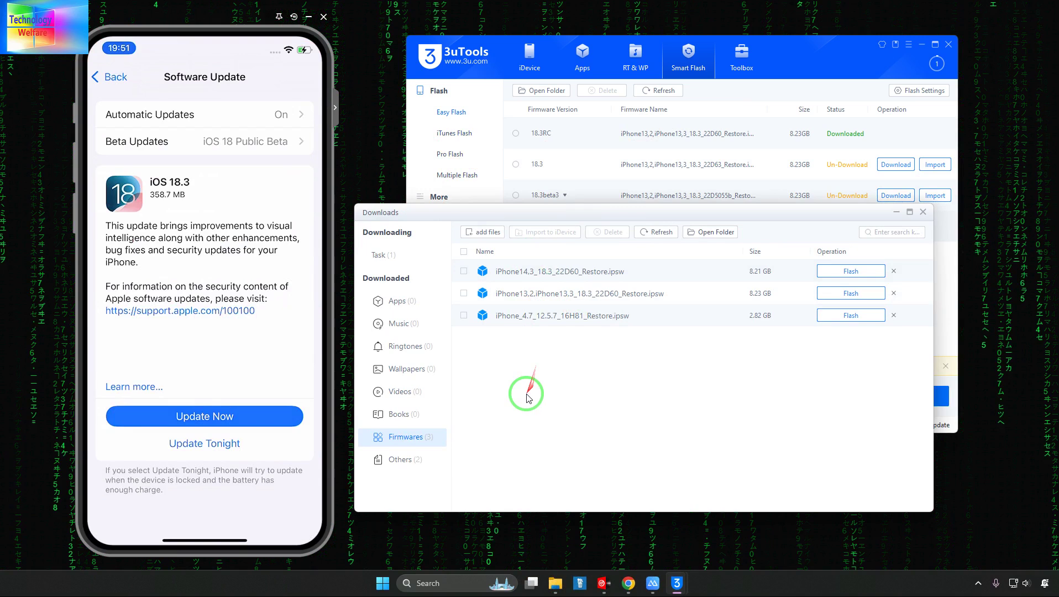
mouse_move(657, 213)
left_mouse_down()
mouse_move(767, 255)
mouse_move(649, 207)
left_mouse_up()
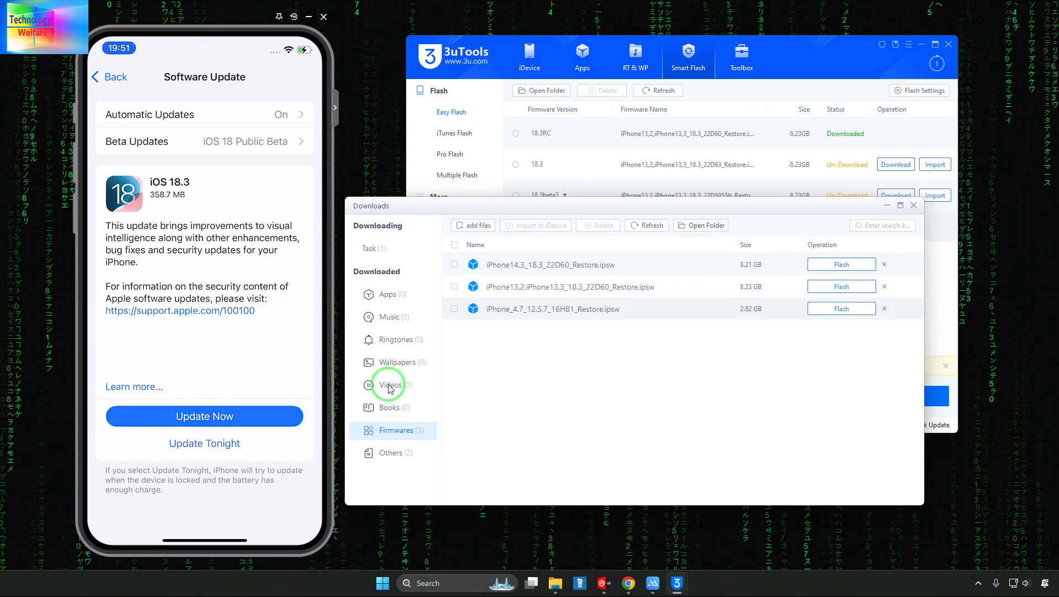
Step: Show the running download task, park the Downloads window at the bottom, and choose 18.3RC
left_click(392, 256)
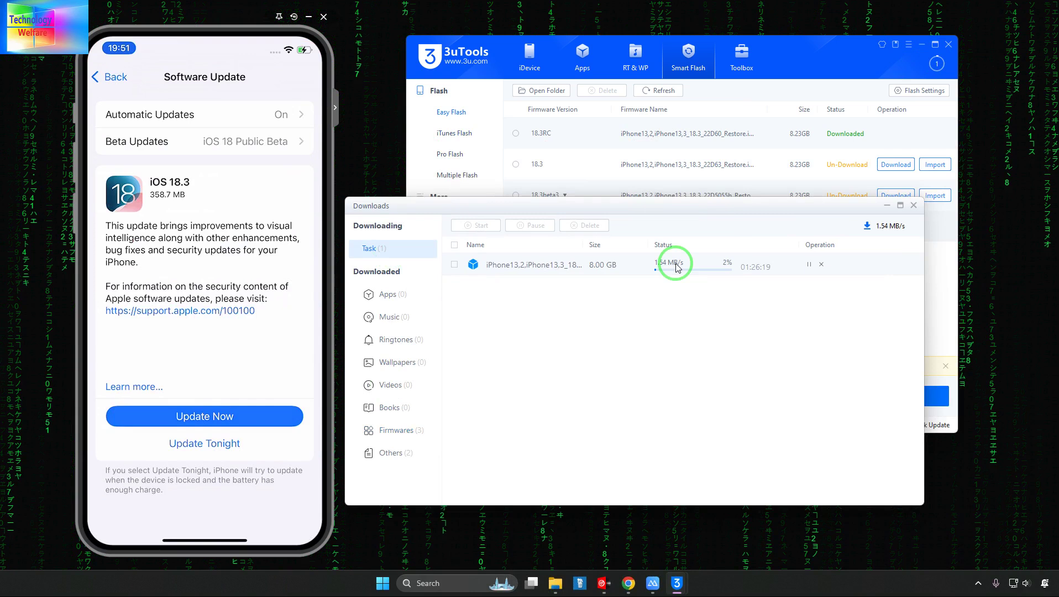
left_click_drag(750, 218, 787, 414)
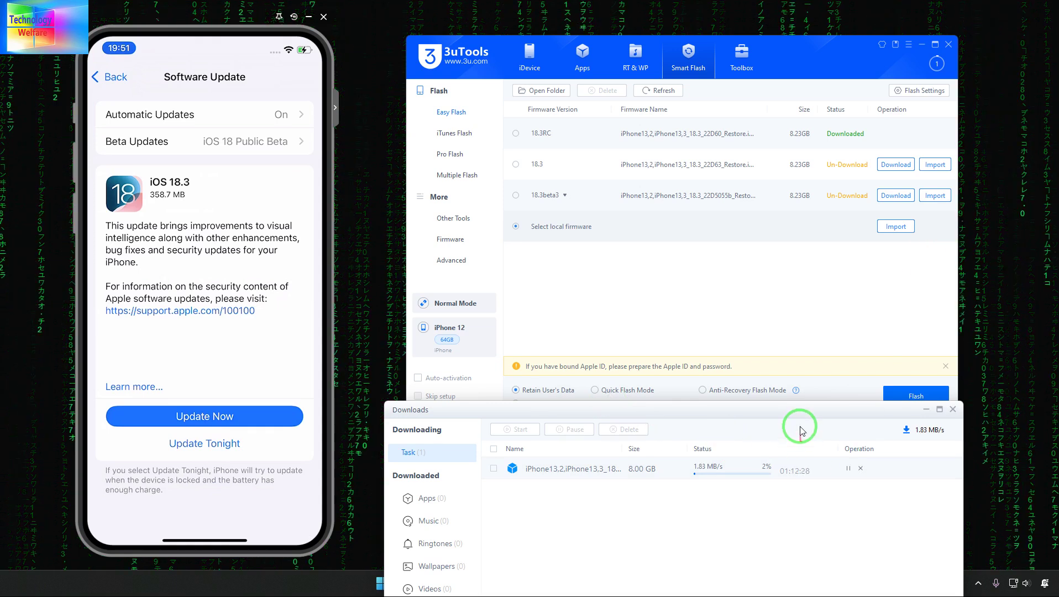
left_click_drag(803, 413, 829, 393)
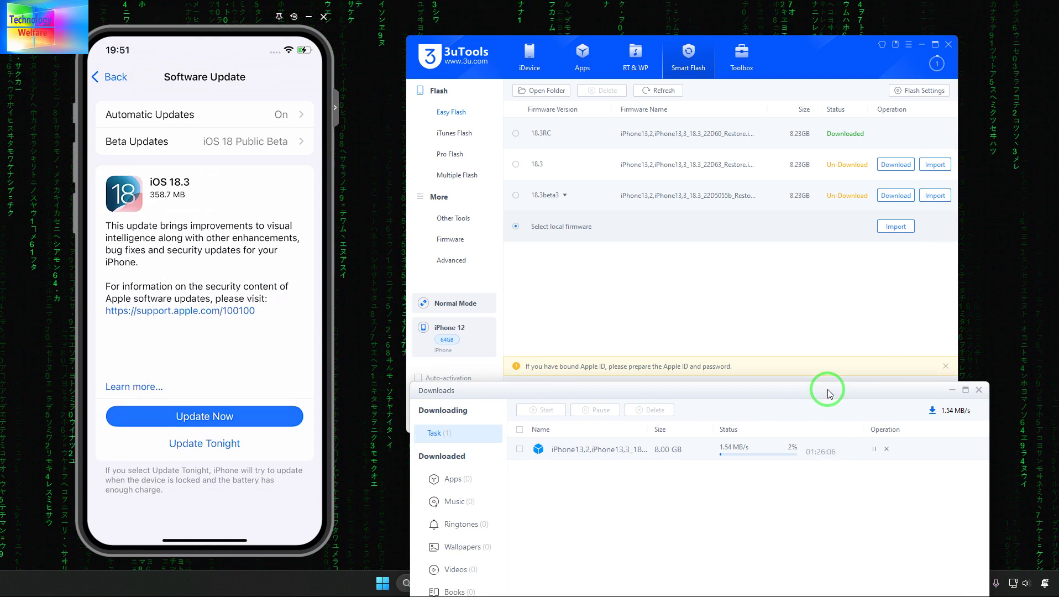
left_click_drag(829, 393, 753, 495)
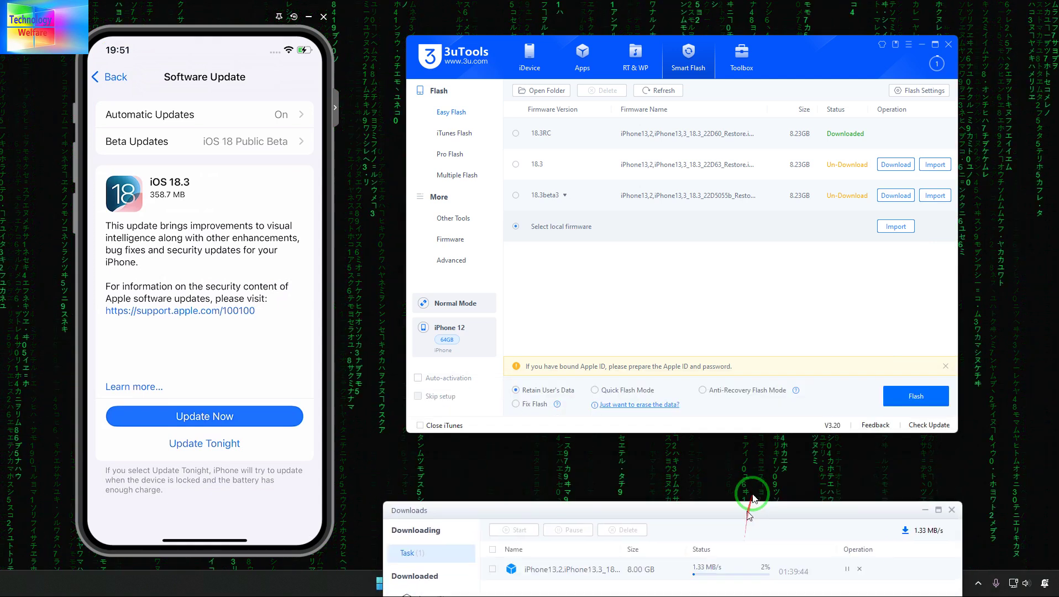
left_click(515, 134)
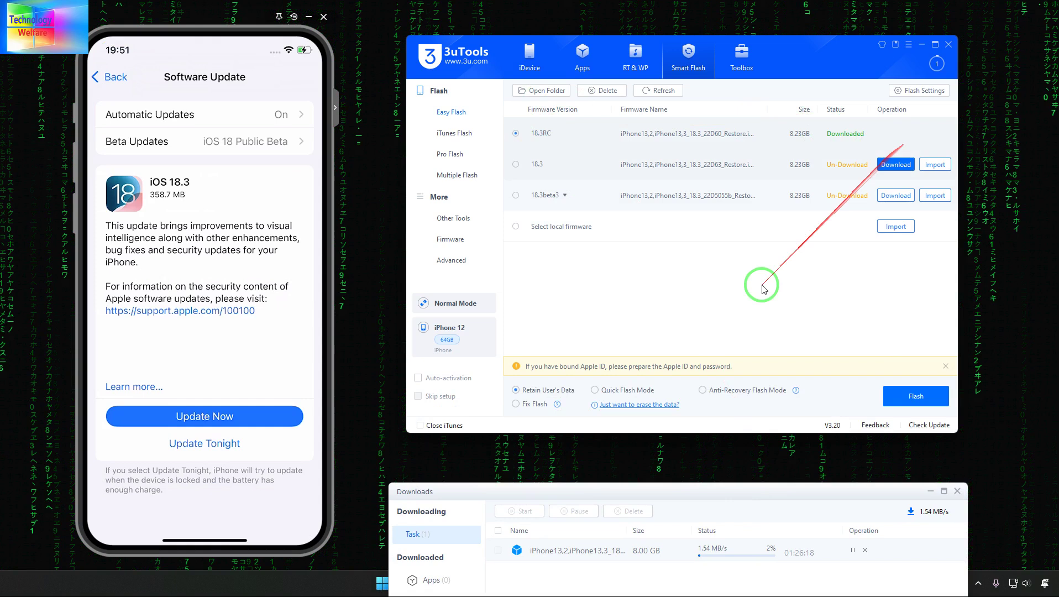
Step: Flash the iPhone 12 with 18.3RC keeping user data, confirming the Easy Flash and Find my iPhone reminders
left_click(917, 396)
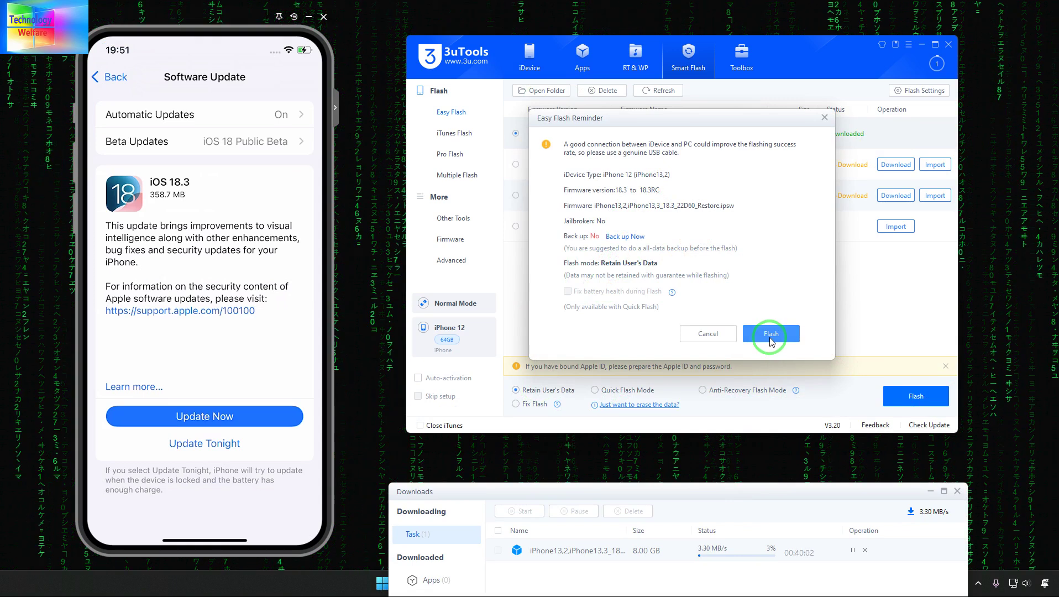
left_click(772, 337)
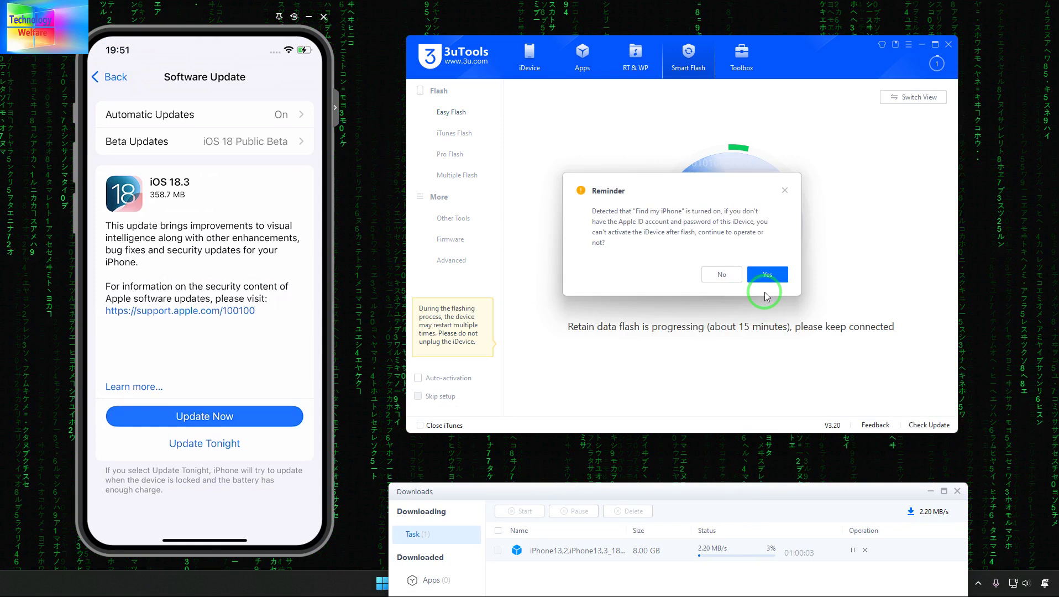
left_click(738, 278)
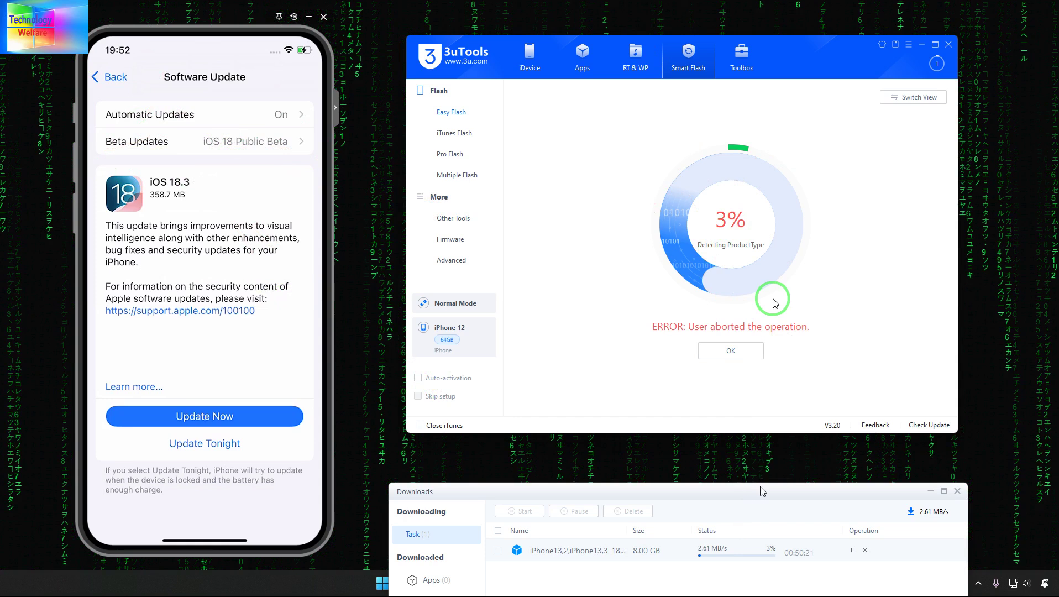
Step: Raise the Downloads window to show the 8.00 GB iPhone13,2 firmware download at 4%
left_click_drag(763, 492, 781, 280)
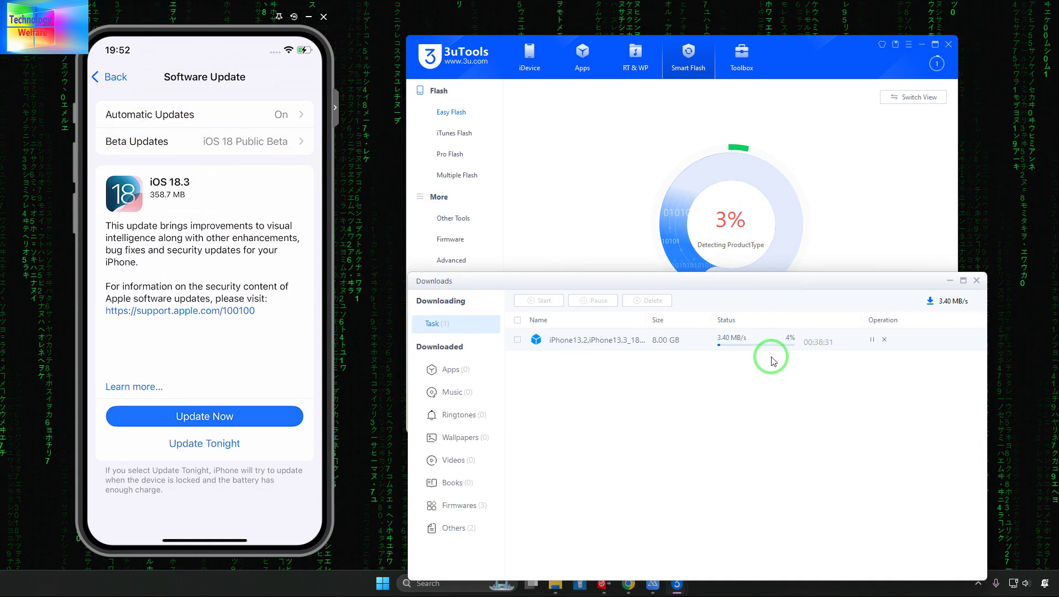